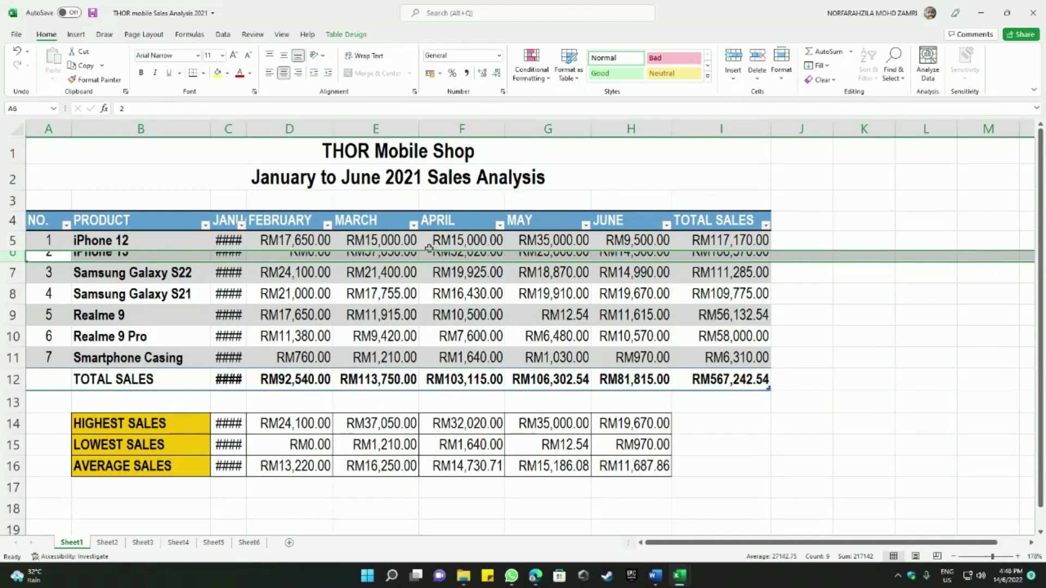
- Widen the January column until its amounts fit and increase the height of the iPhone 13 row
click(231, 129)
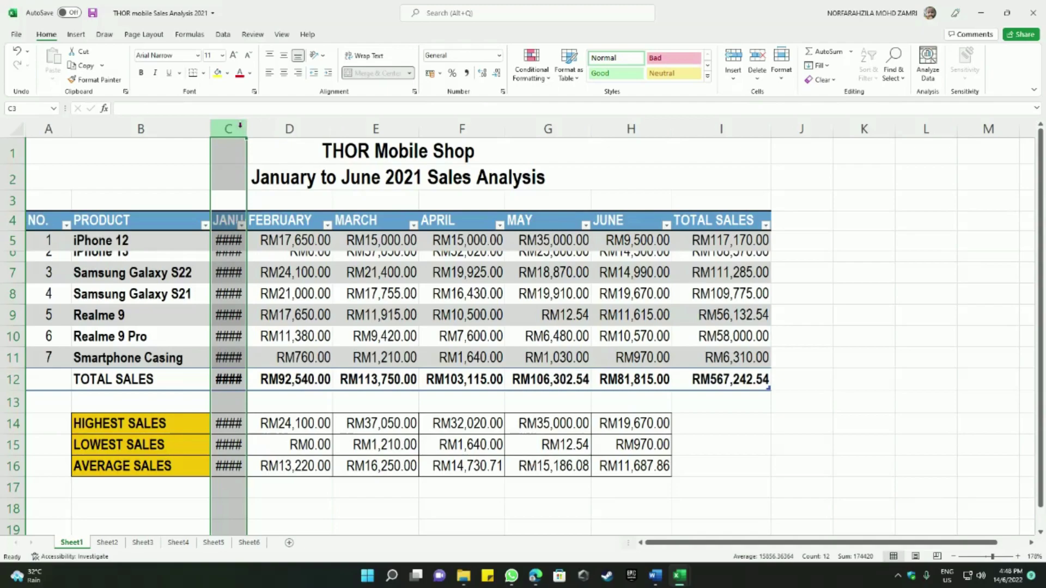
click(277, 126)
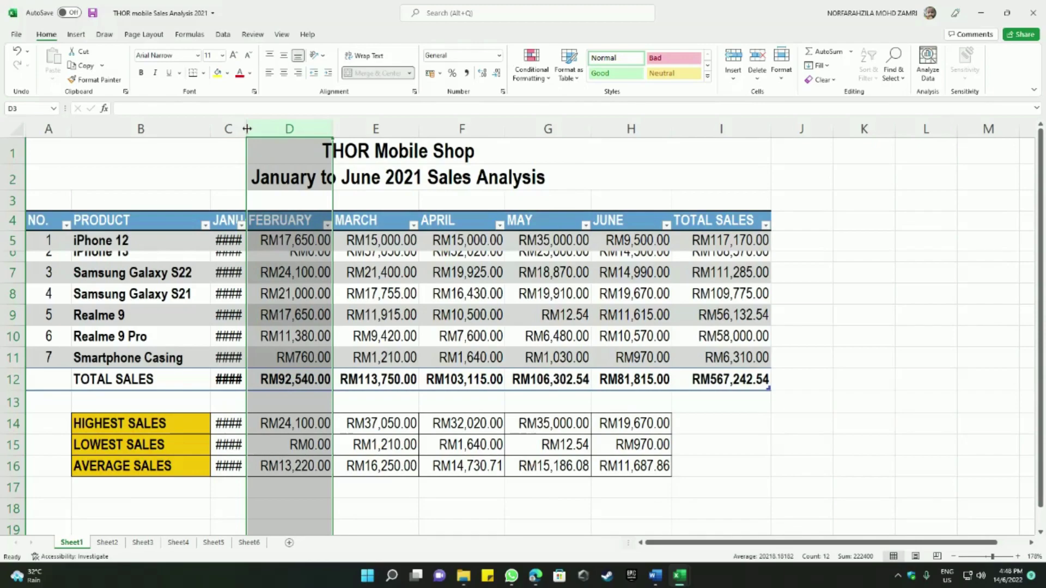
drag(247, 129, 310, 126)
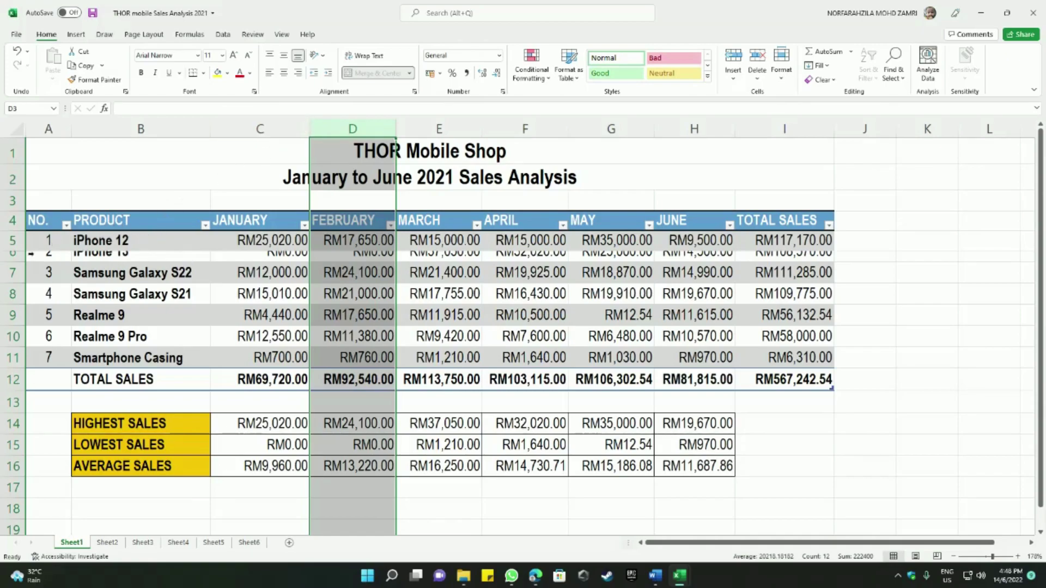
drag(18, 261, 15, 273)
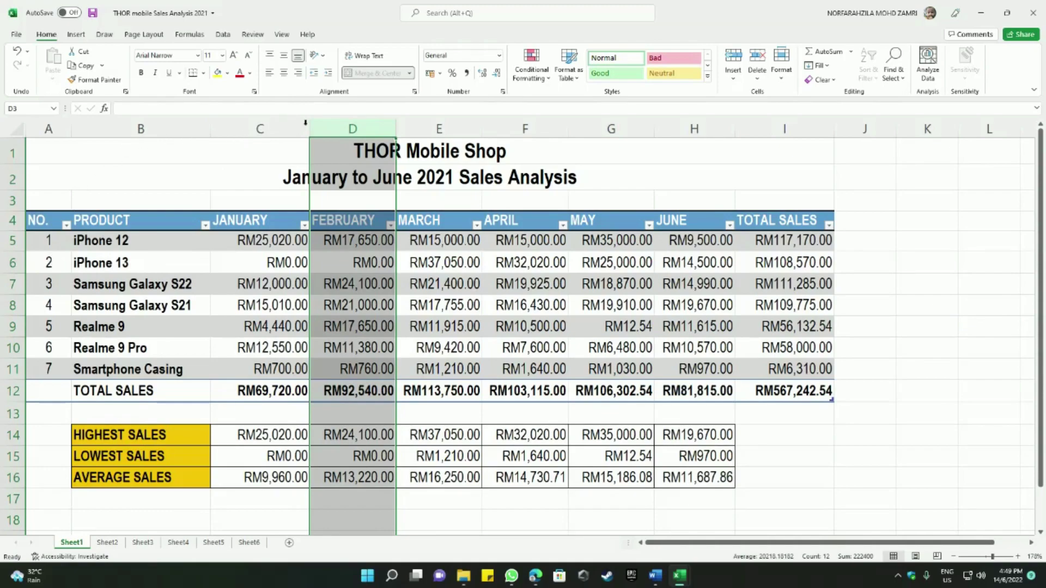
- Narrow the January column and shrink the iPhone 13 row again so their contents are cut off
drag(310, 128, 269, 128)
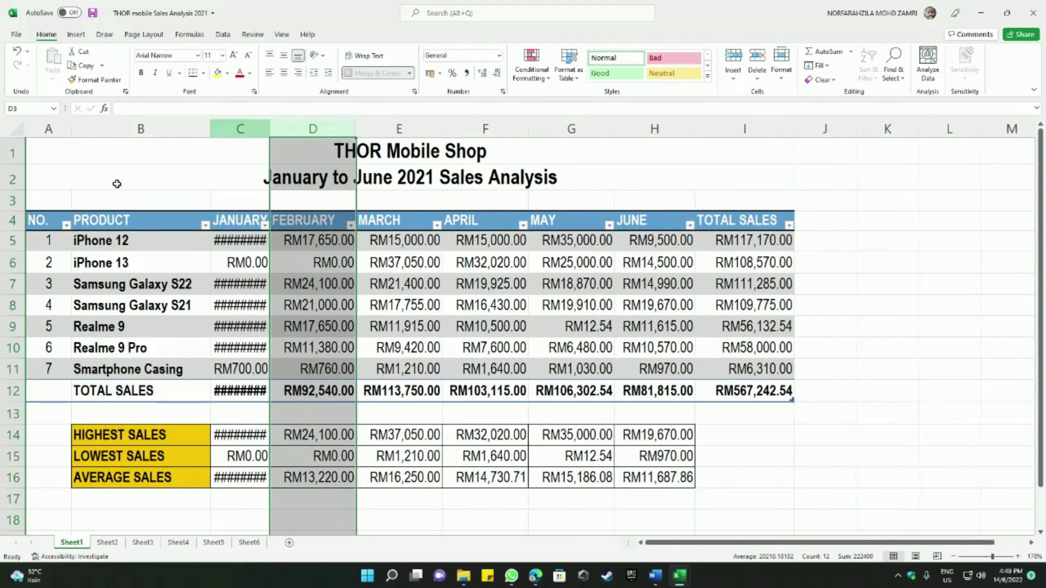
drag(12, 273, 12, 261)
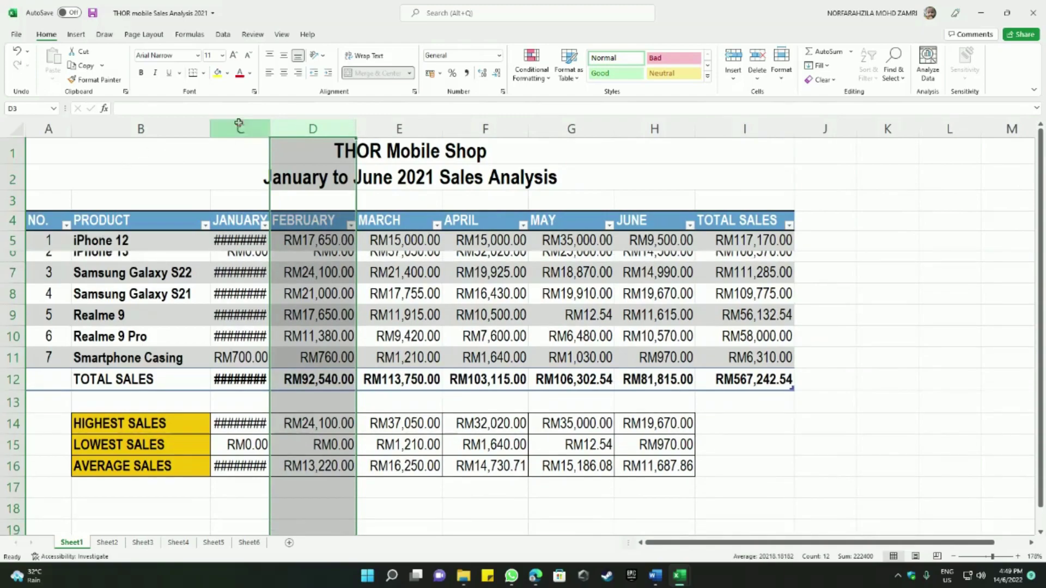
- Fit the width of the January column to its contents with AutoFit Column Width
click(237, 125)
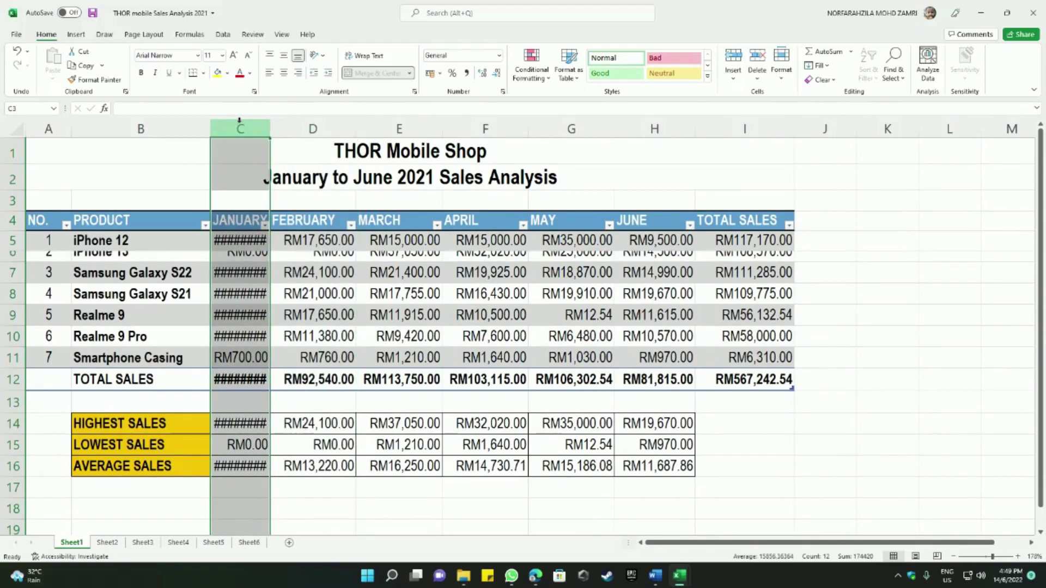
click(782, 79)
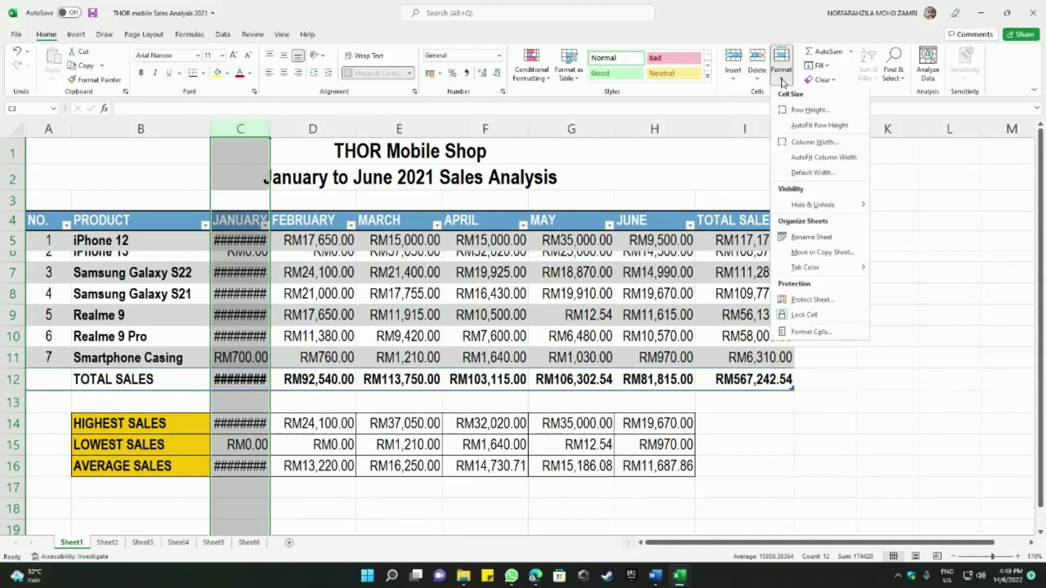
click(803, 159)
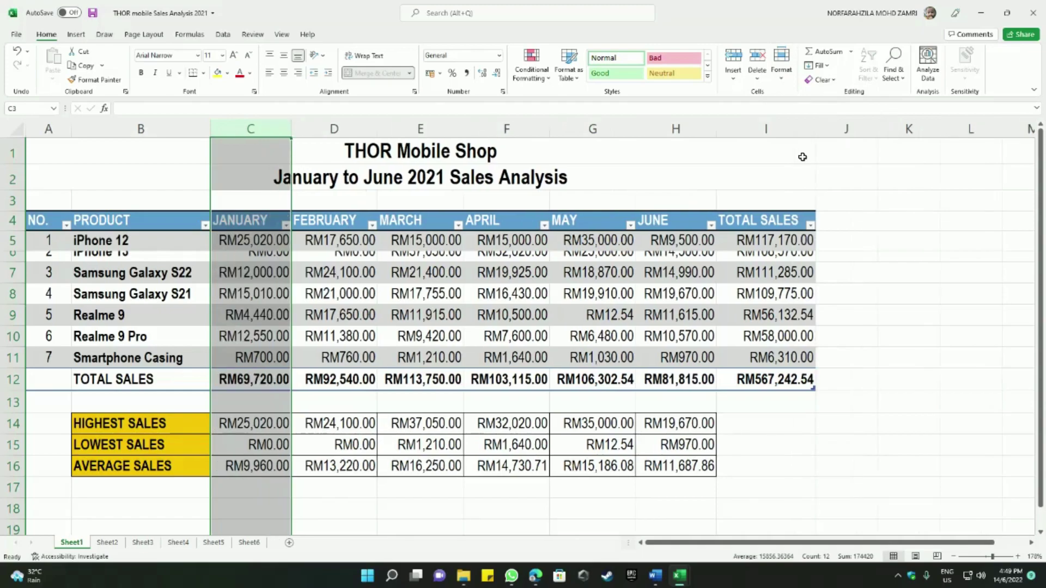
- Fit the height of the iPhone 13 row with AutoFit Row Height and deselect the row
click(8, 255)
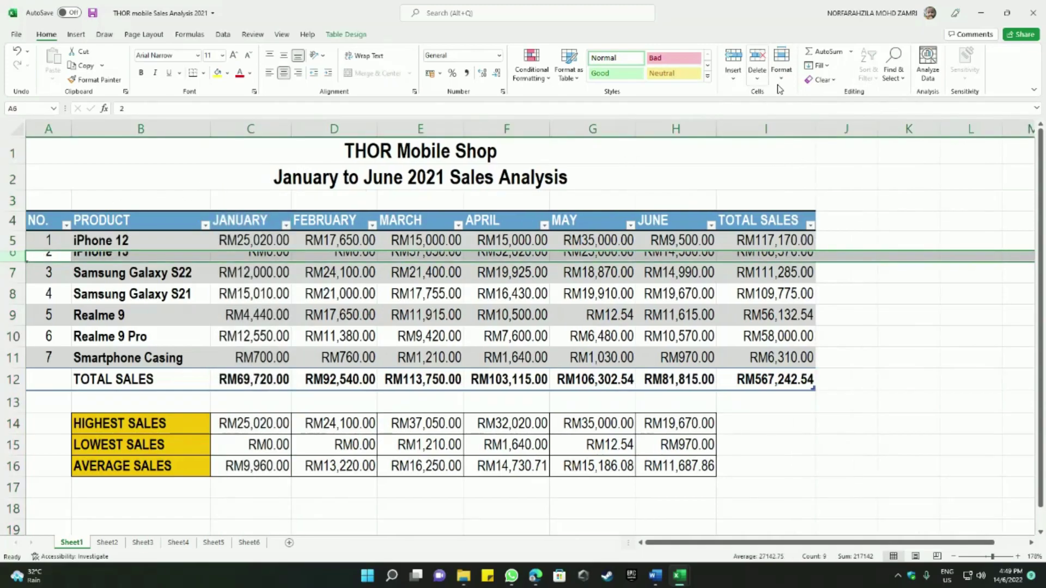
click(782, 63)
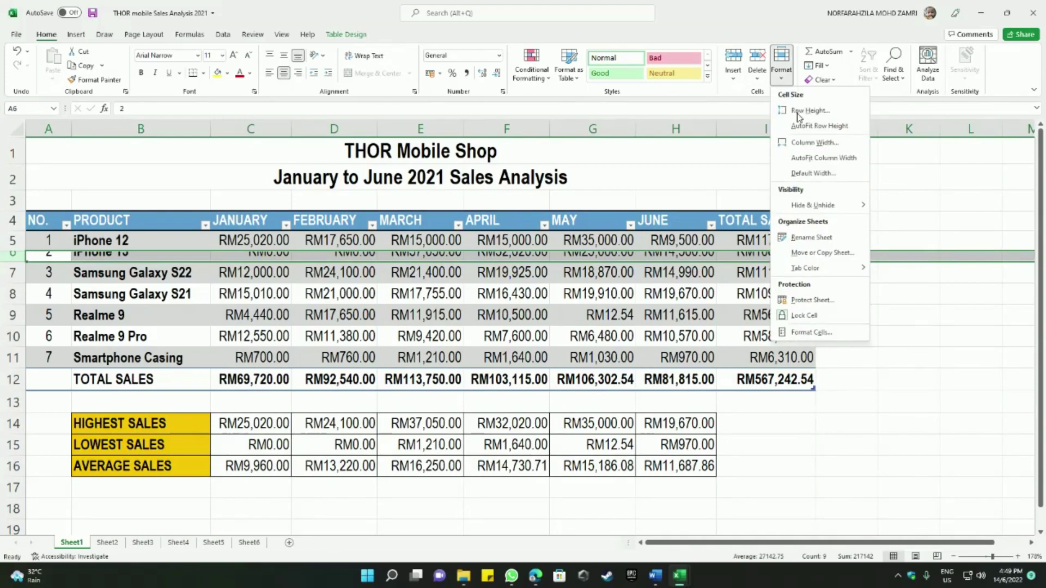
click(818, 124)
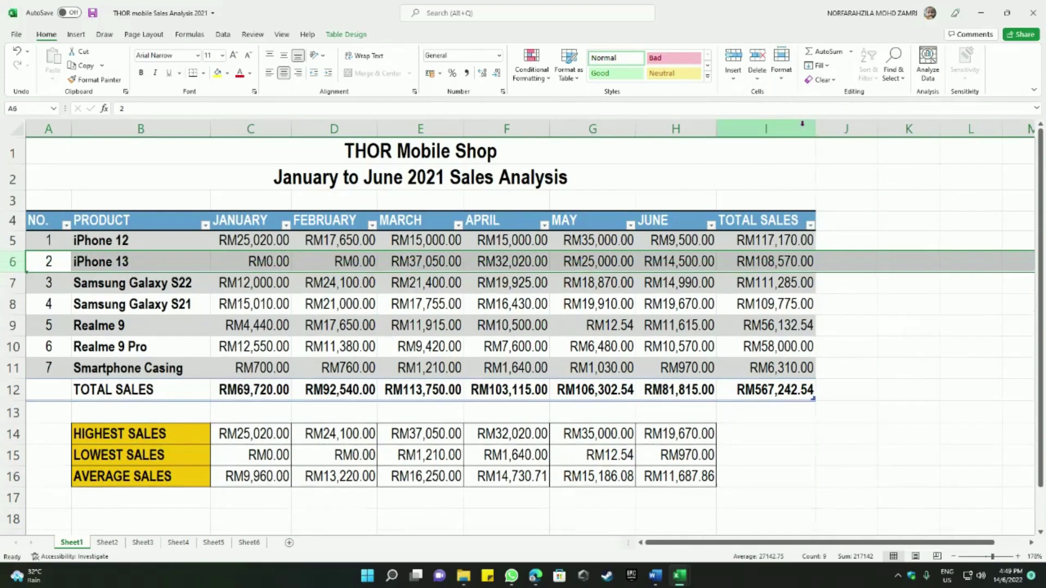
click(855, 281)
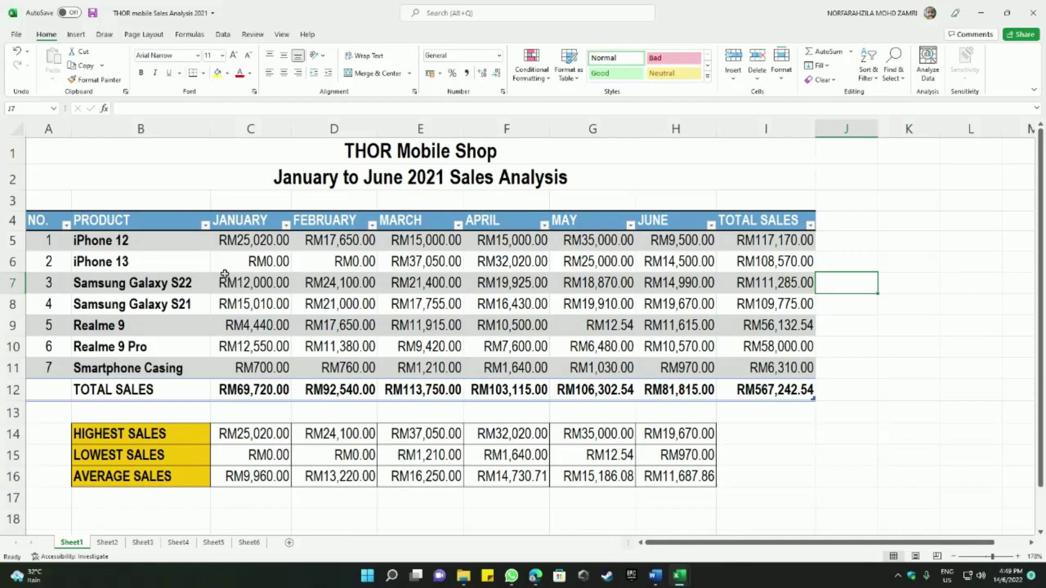
- Hide the January column (column C)
click(243, 129)
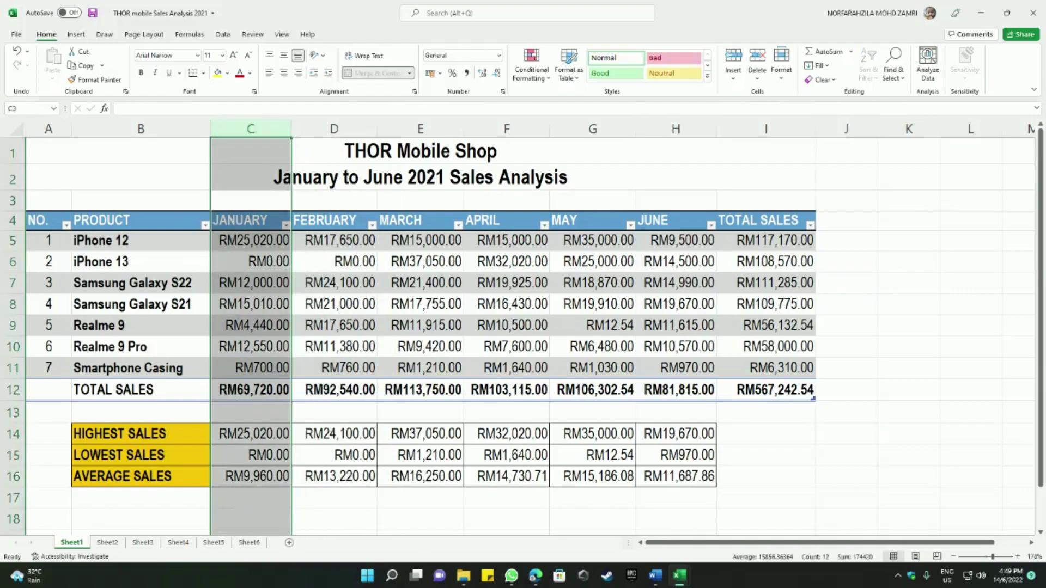
right_click(239, 127)
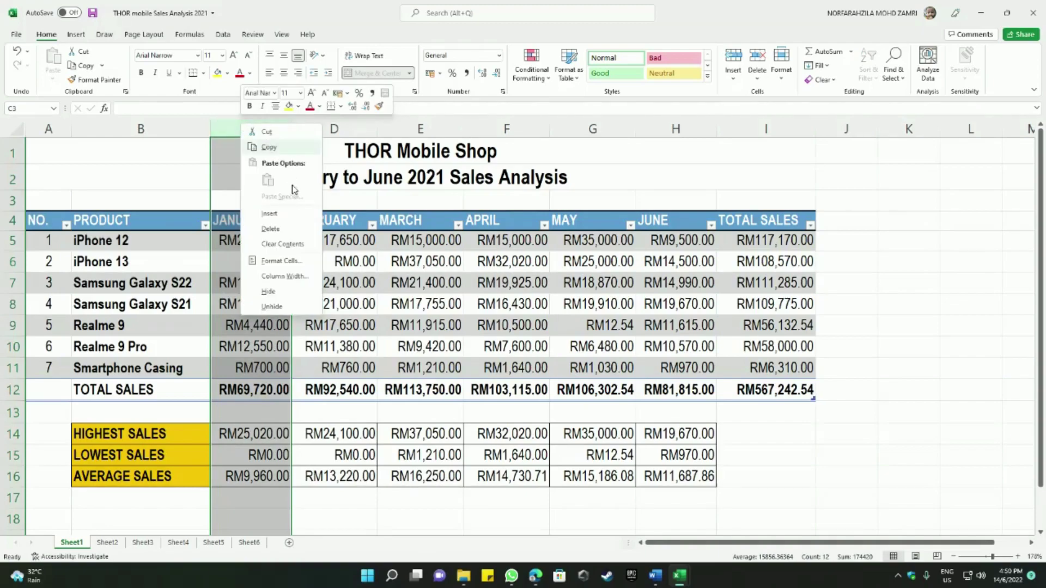
click(270, 293)
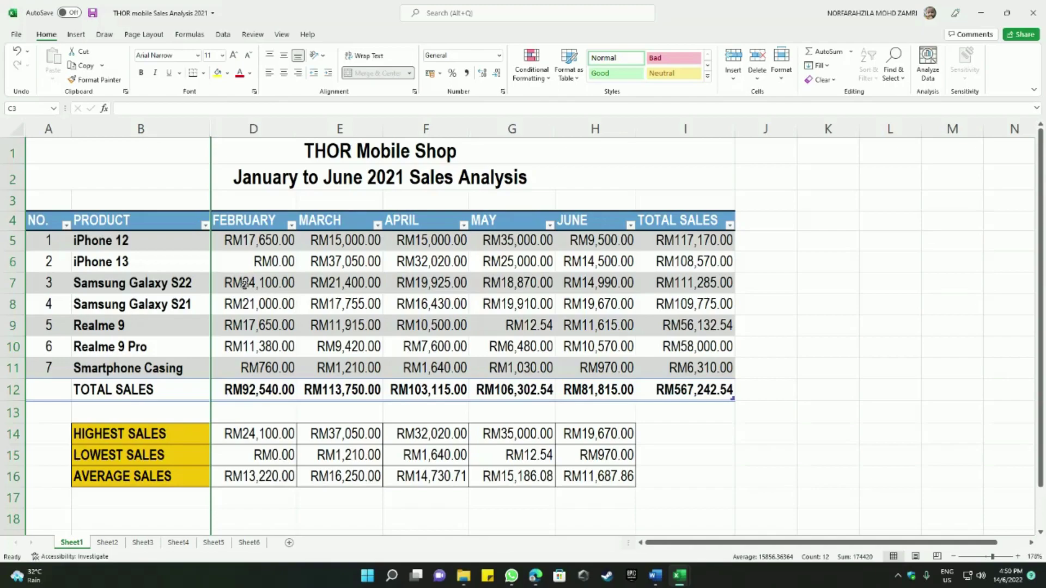
- Reveal the hidden January column between columns B and D by widening it to show its amounts
click(171, 128)
click(236, 127)
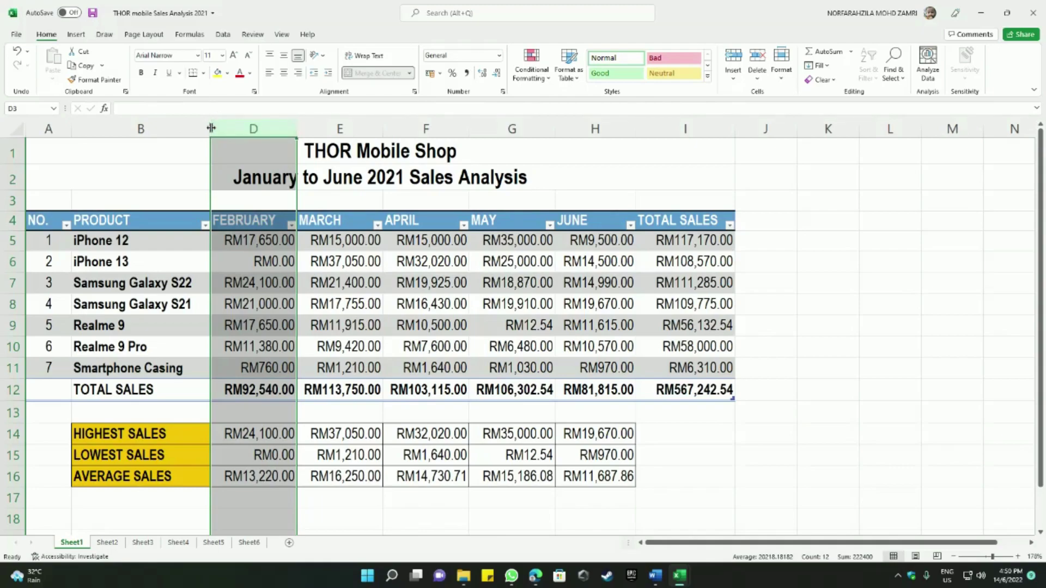
drag(211, 128, 297, 122)
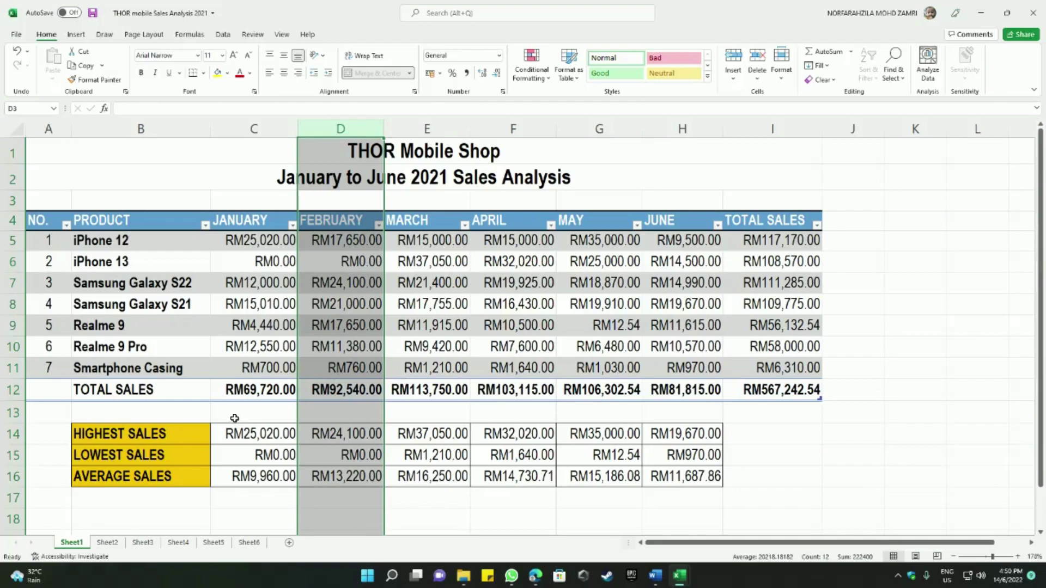
- Look through Sheet2, Sheet3 and Sheet4 and return to Sheet1
click(100, 544)
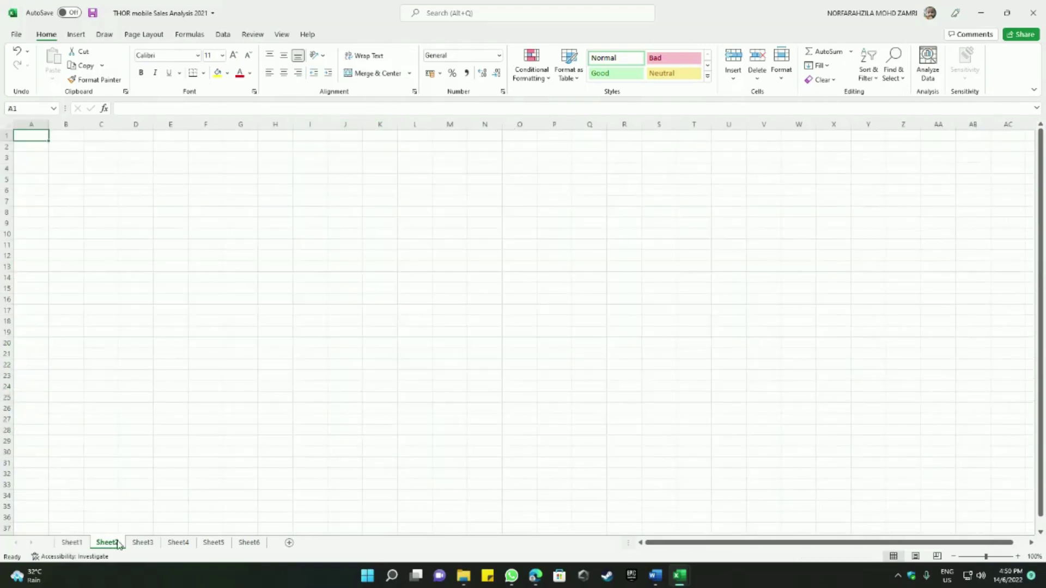
click(142, 544)
click(178, 544)
click(80, 545)
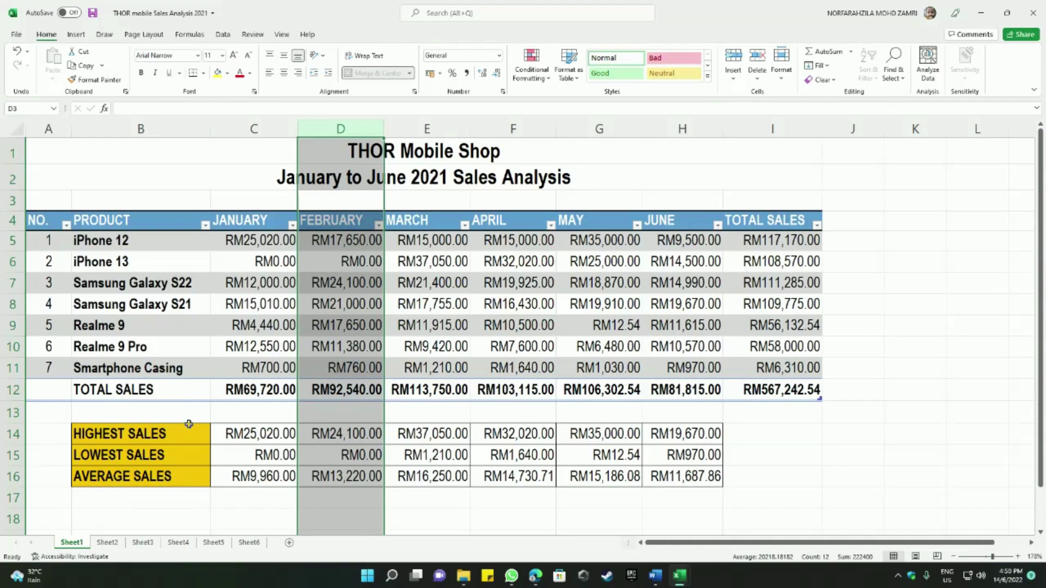
- Rename the Sheet1 worksheet as "Sales Analysis 2021"
double_click(72, 542)
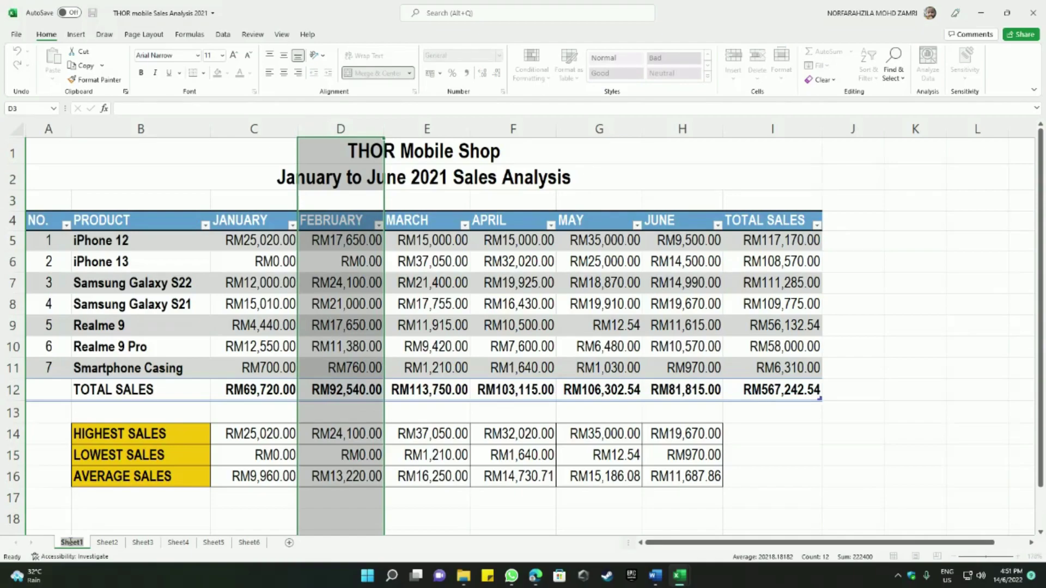
text(Sales)
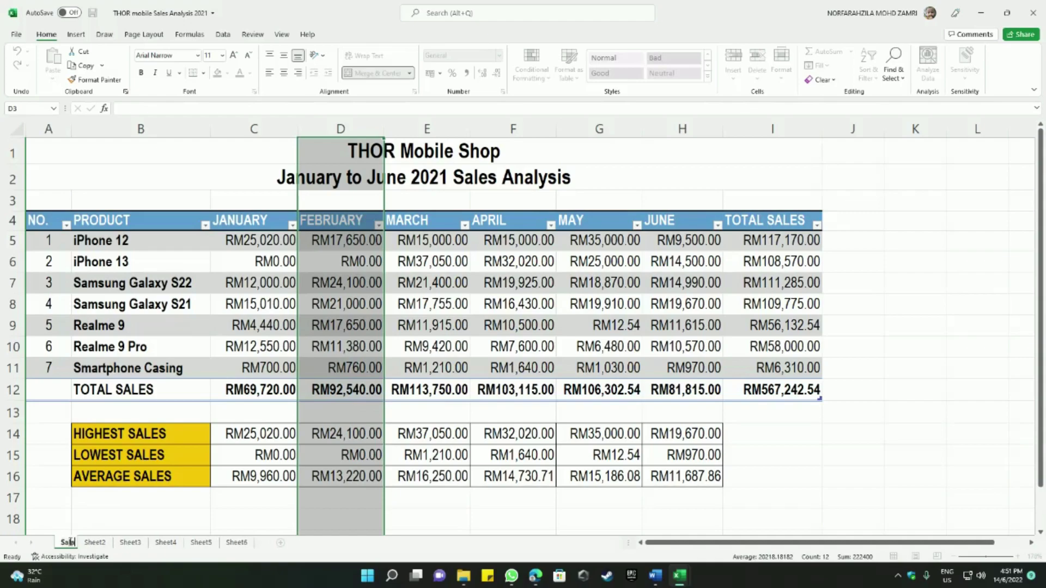
text( Anal)
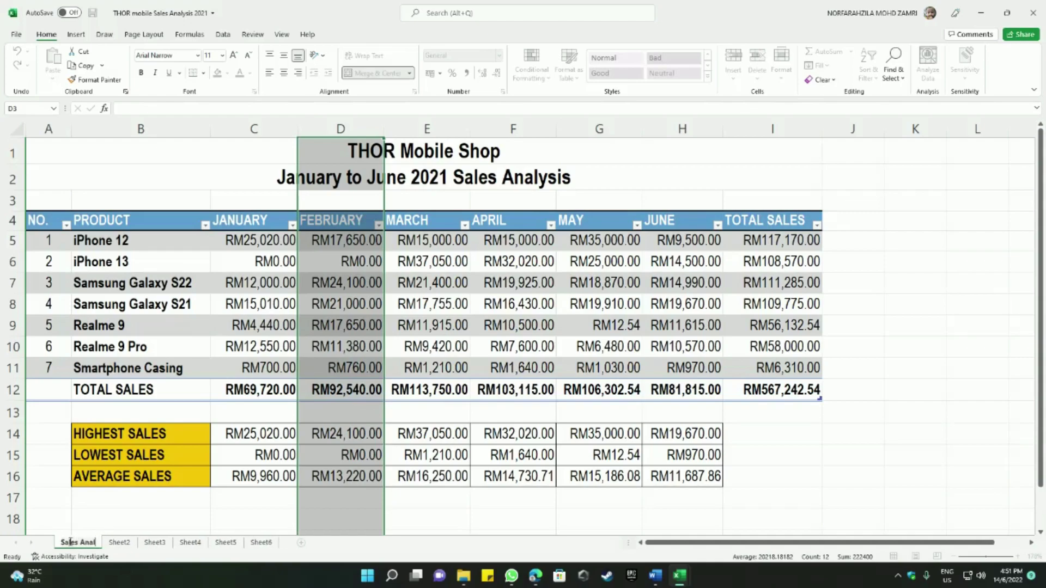
text(ysis 2021)
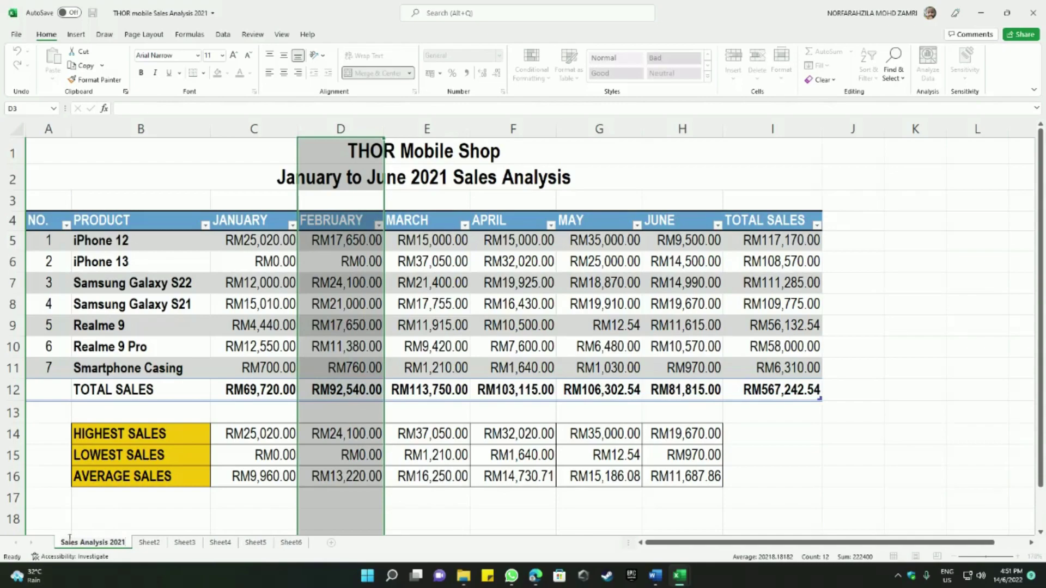
- Rename the Sheet2 worksheet as "Yearly Sales 2021"
click(148, 544)
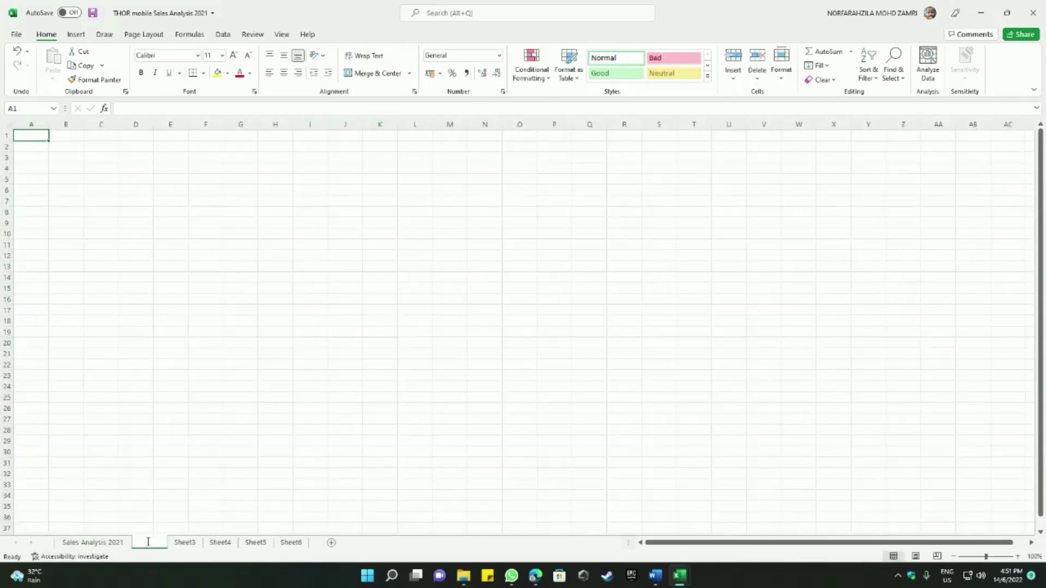
text(Yearly Sal)
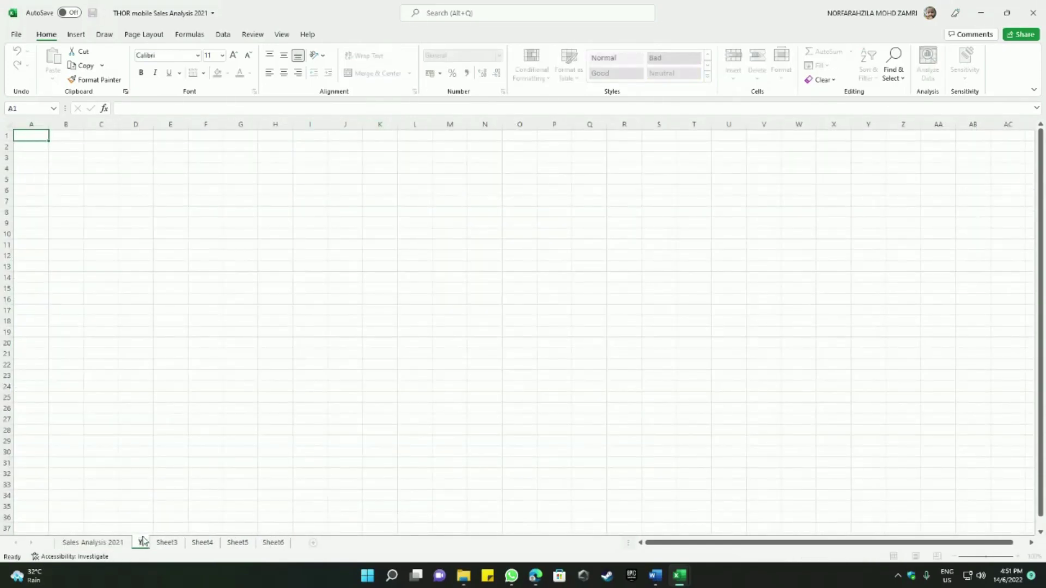
text(es)
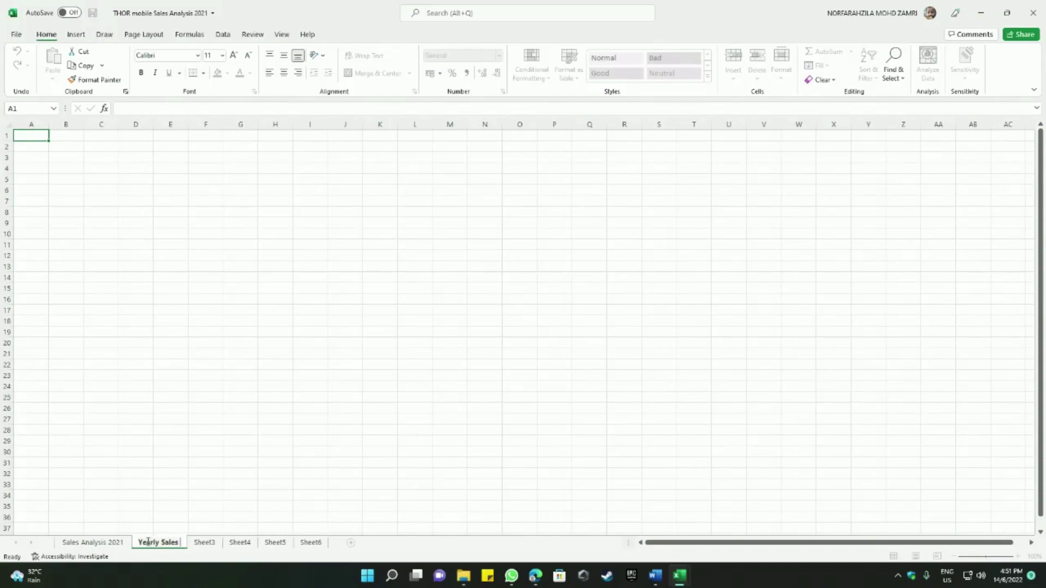
text( 2021)
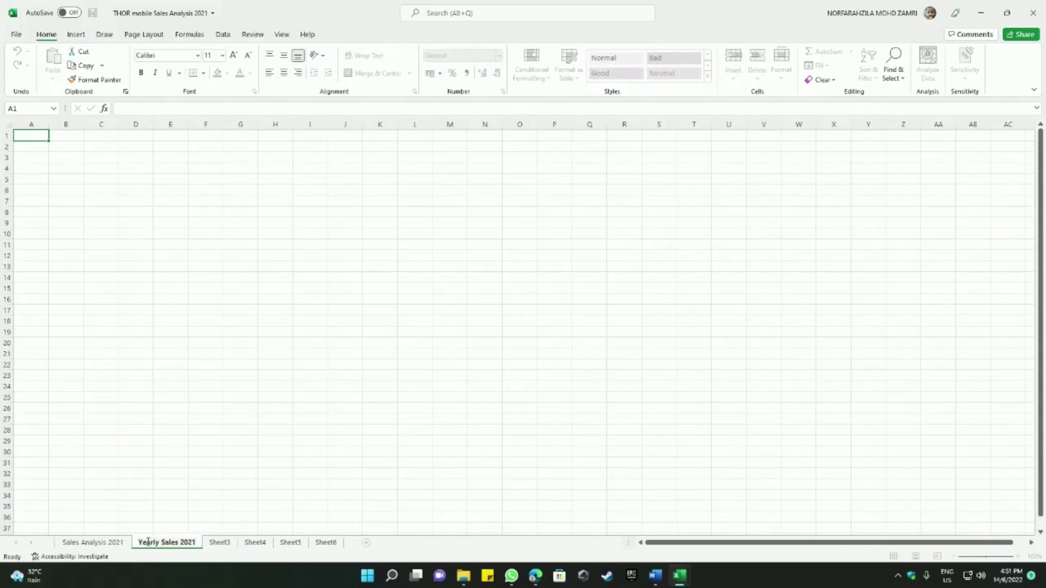
key(Return)
click(185, 503)
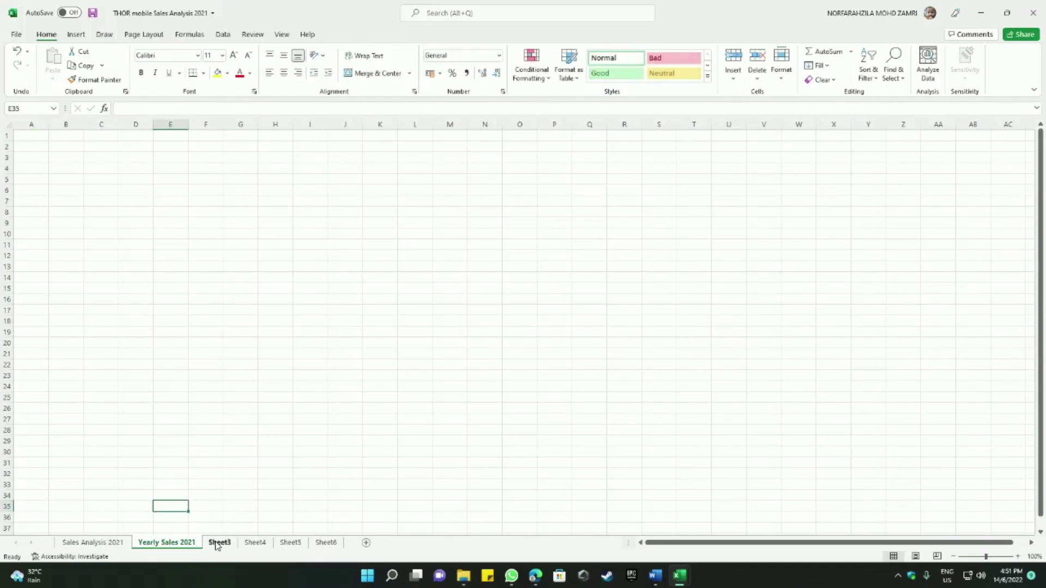
- Rename the Sheet3 worksheet as "XXX"
right_click(215, 547)
click(245, 424)
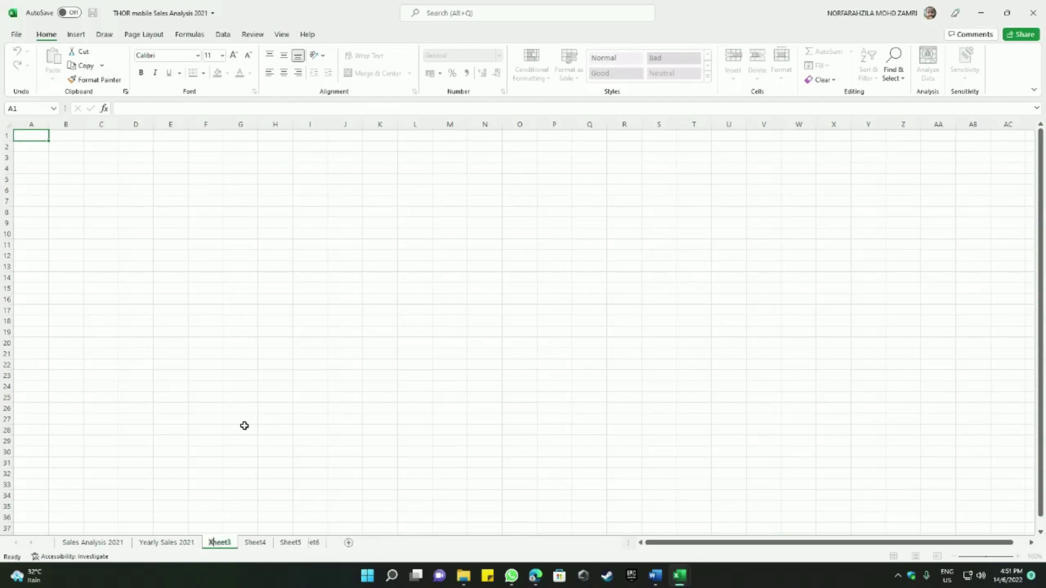
text(XXX)
click(241, 425)
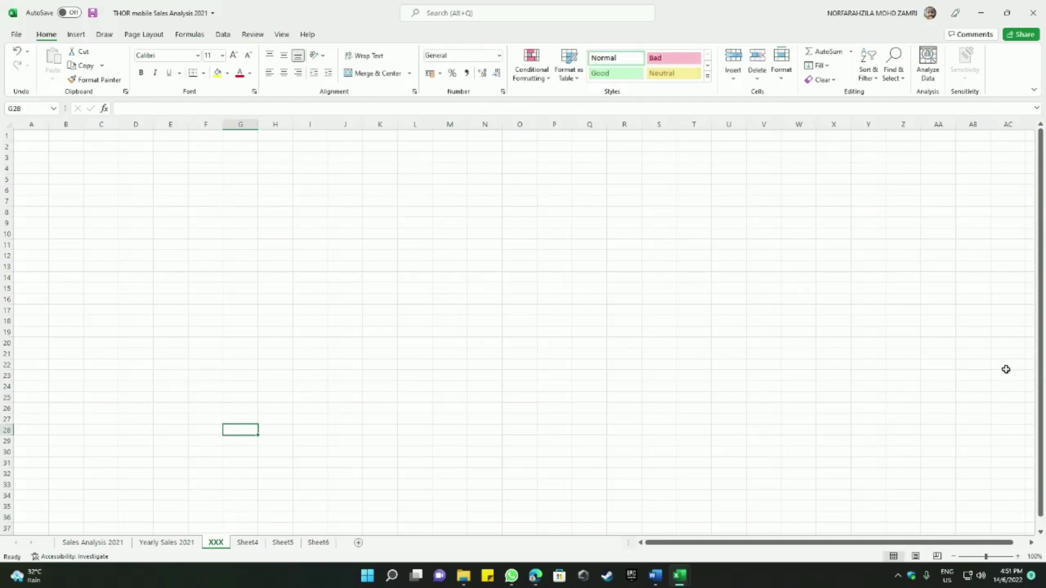
scroll(582, 327, down, 2)
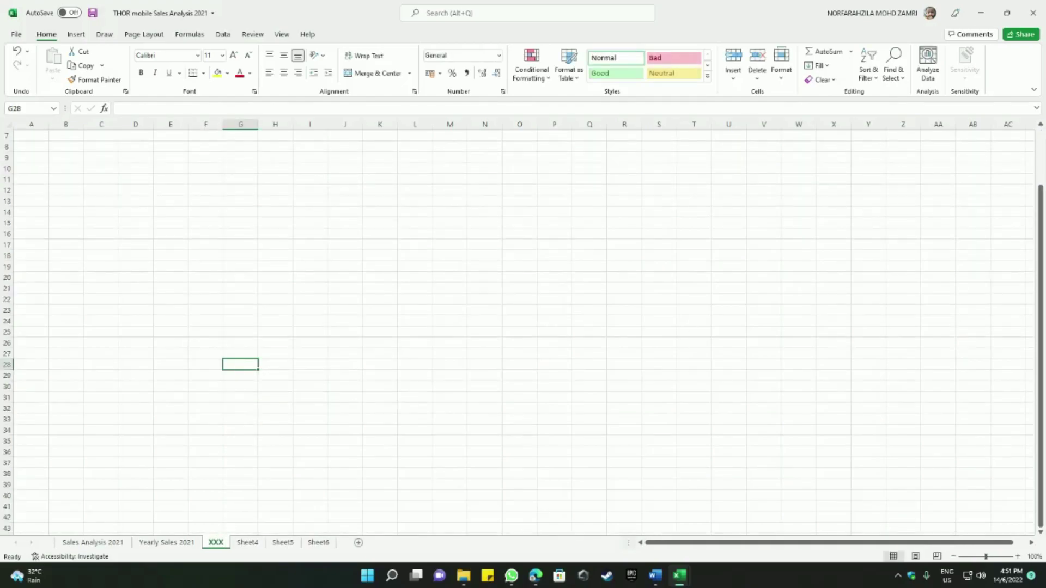
scroll(539, 354, down, 4)
- Return to the Sales Analysis 2021 worksheet and delete the Yearly Sales 2021 worksheet
click(109, 540)
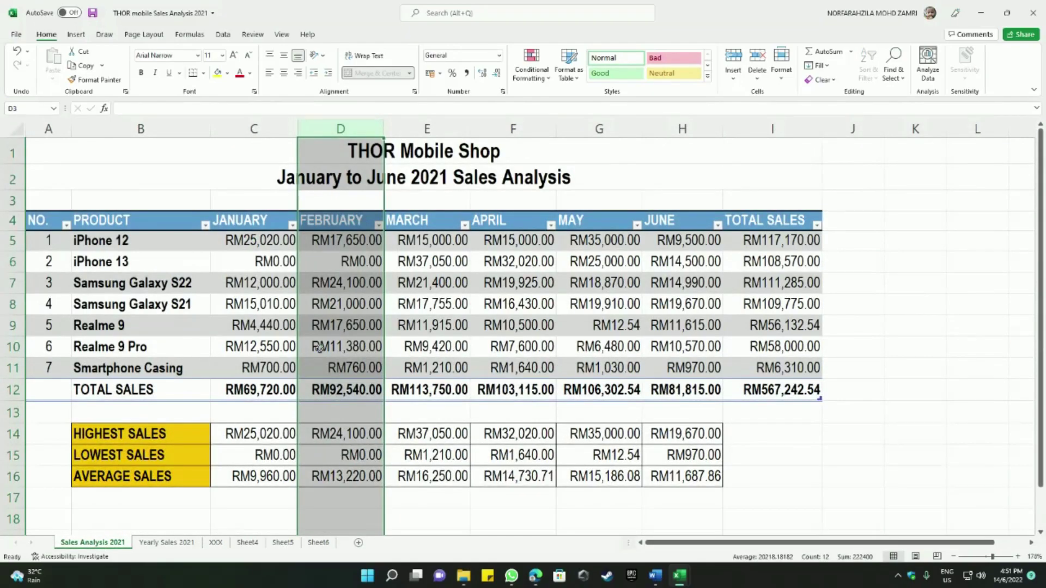
click(753, 472)
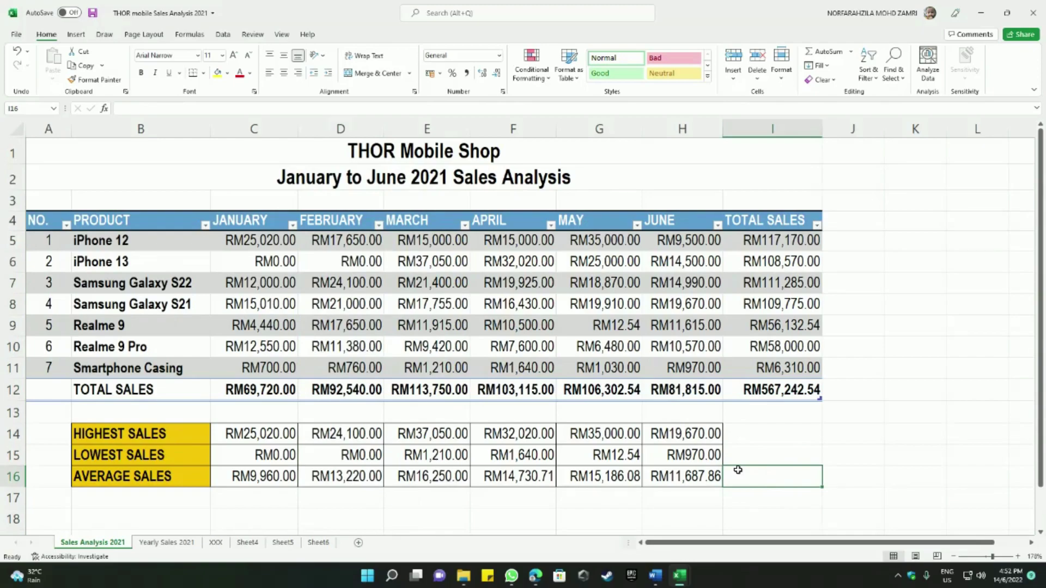
right_click(171, 544)
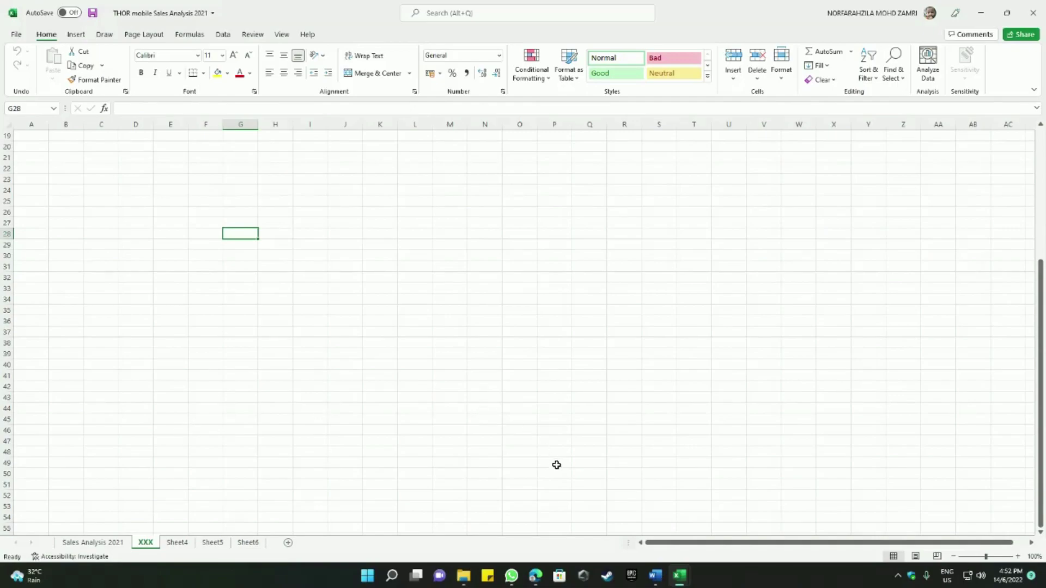
- Close the workbook without saving its changes, reopen THOR mobile Sales Analysis 2021 from its folder and maximize its window
click(1034, 16)
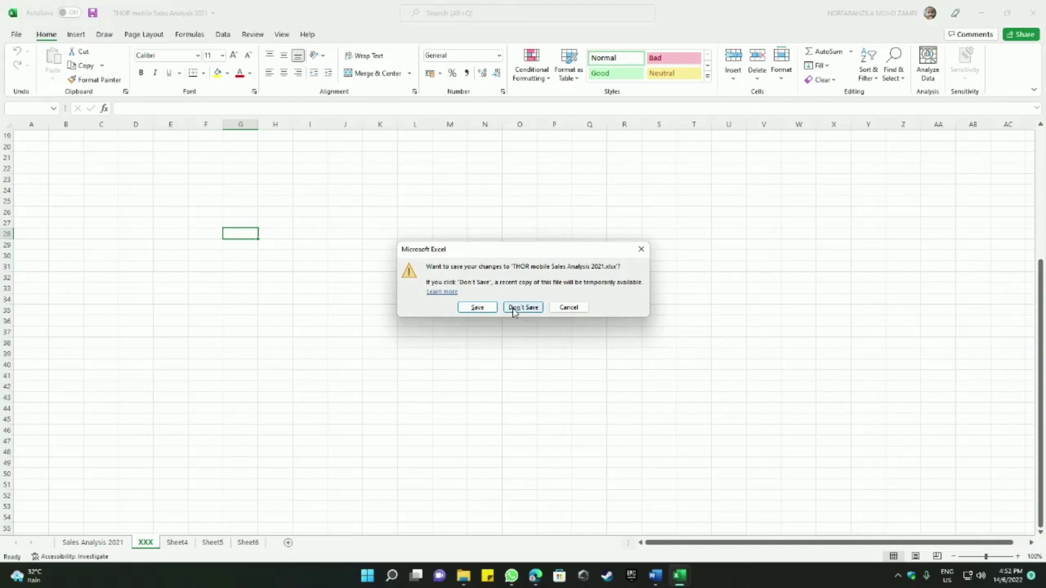
click(514, 308)
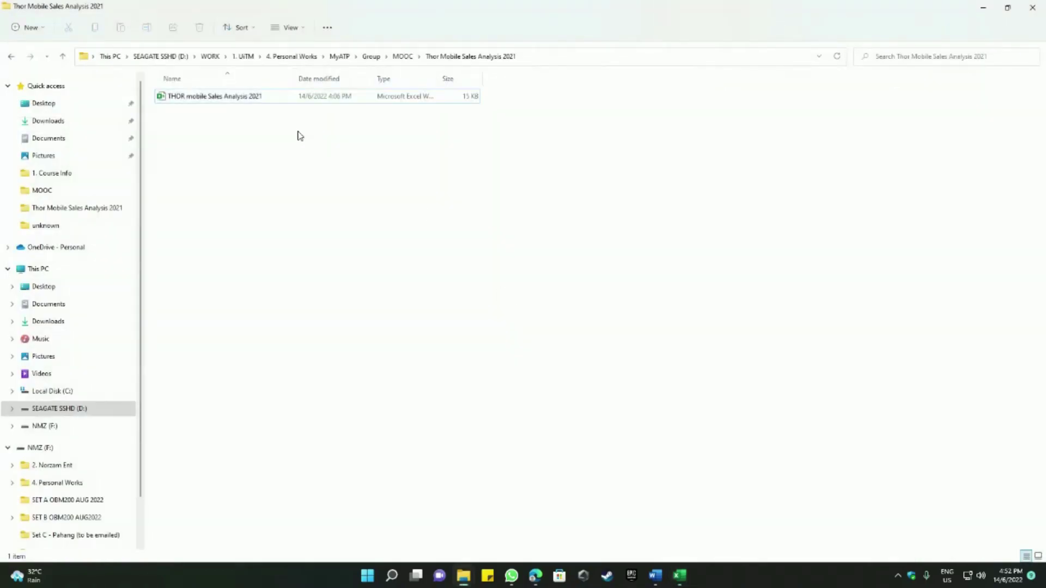
double_click(240, 98)
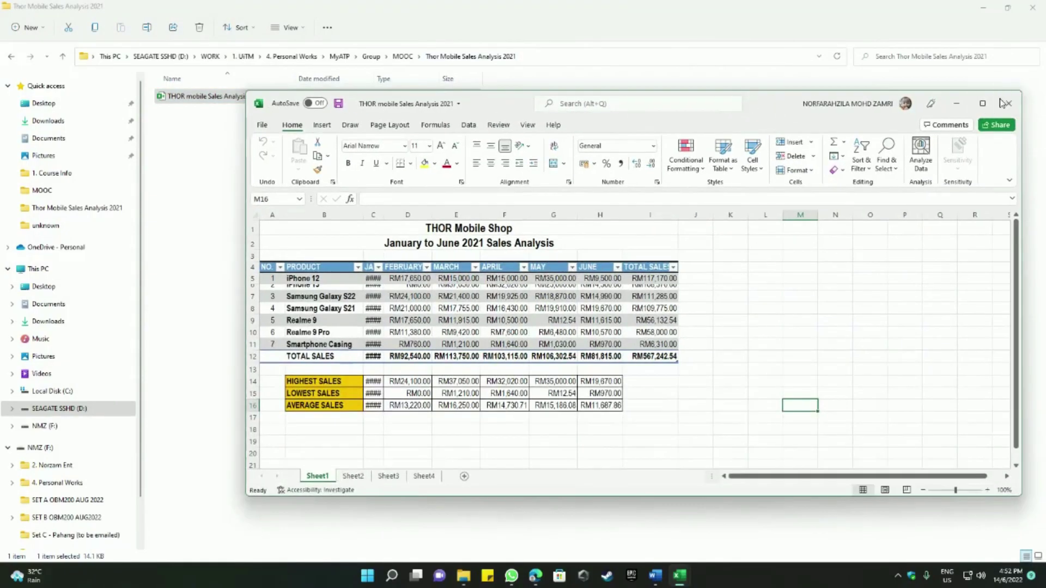
click(987, 103)
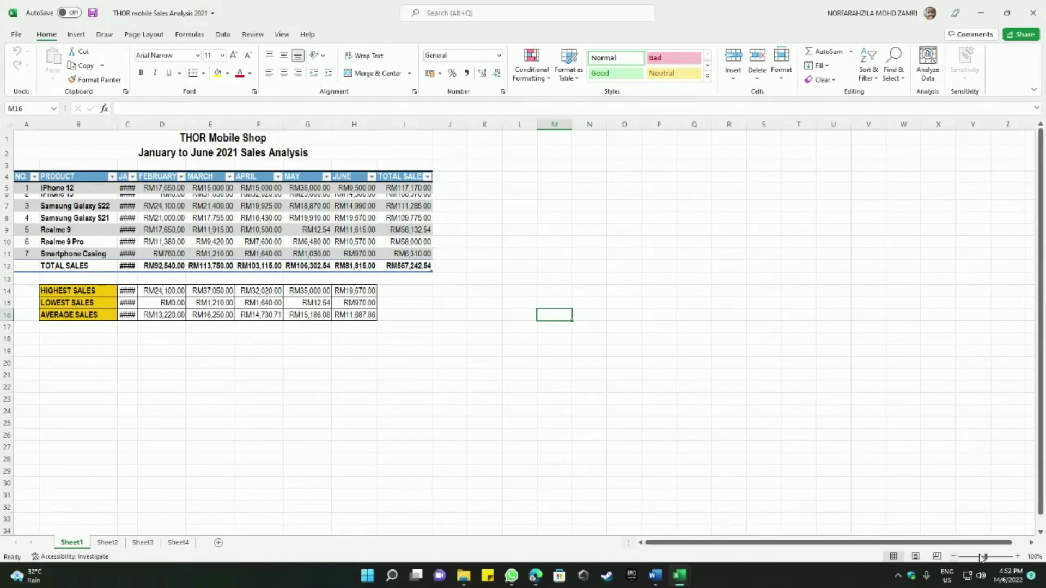
- Delete the Sheet2 worksheet from the reopened workbook
double_click(1017, 557)
click(1018, 557)
click(1017, 557)
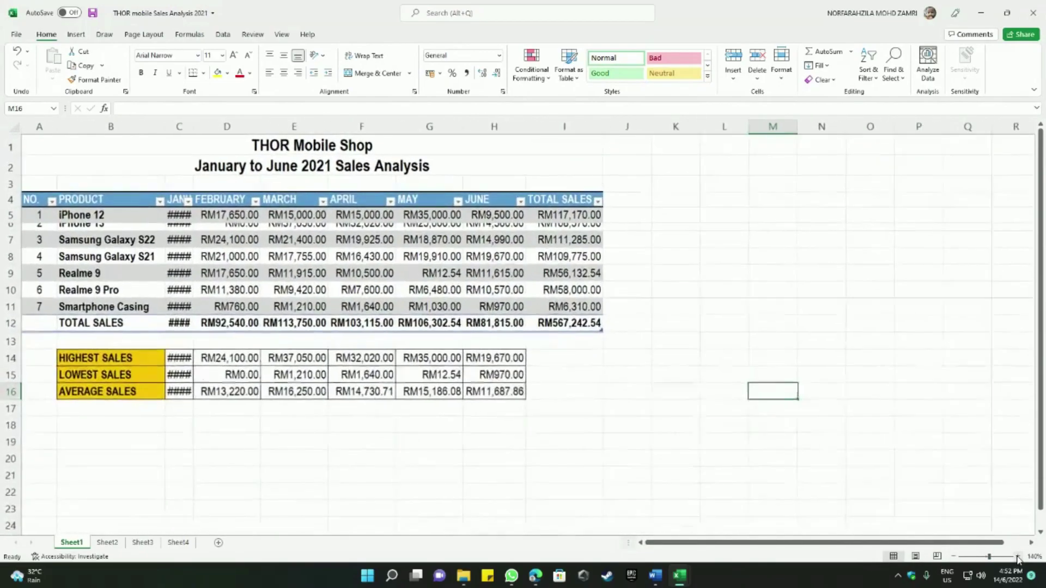
click(1017, 557)
click(1018, 558)
click(1018, 558)
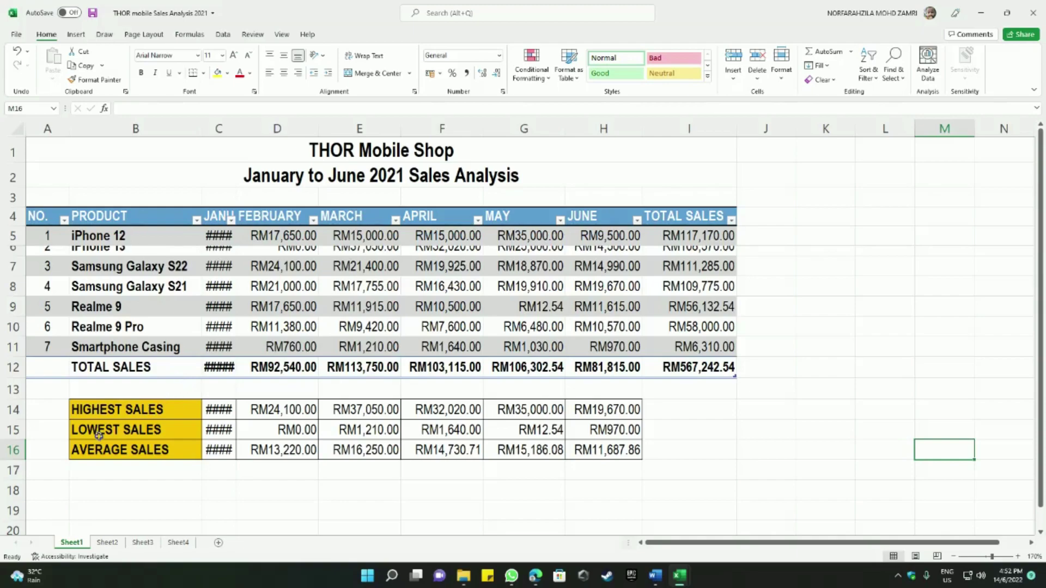
right_click(110, 543)
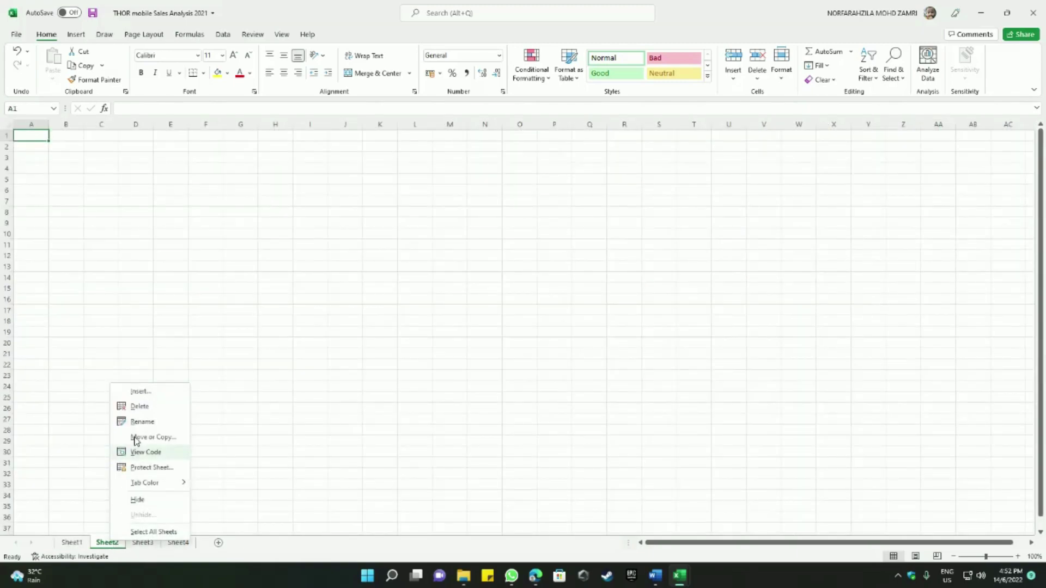
click(140, 407)
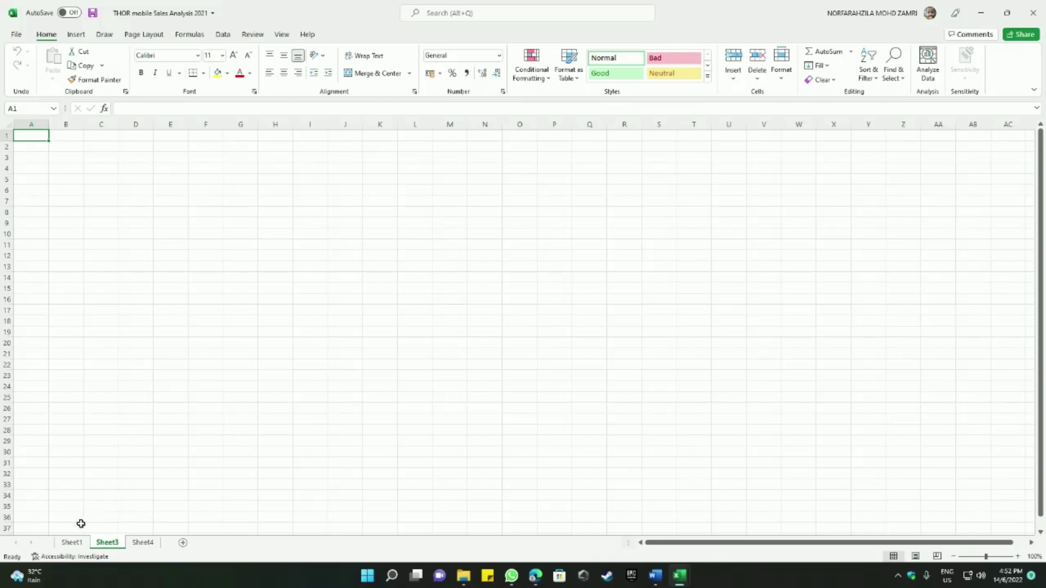
- Return to Sheet1 and insert four new blank worksheets directly after it
click(71, 542)
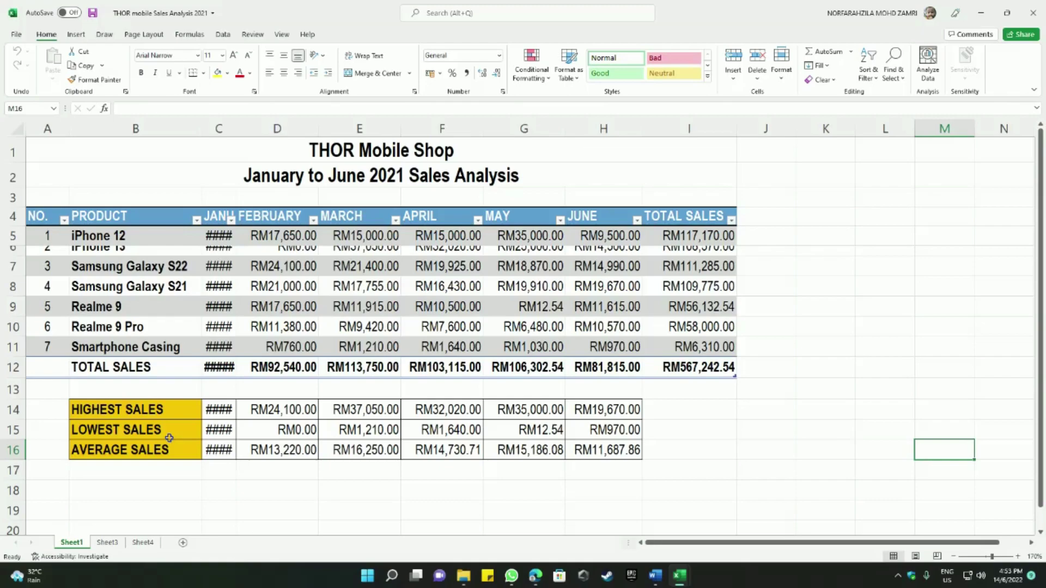
click(395, 169)
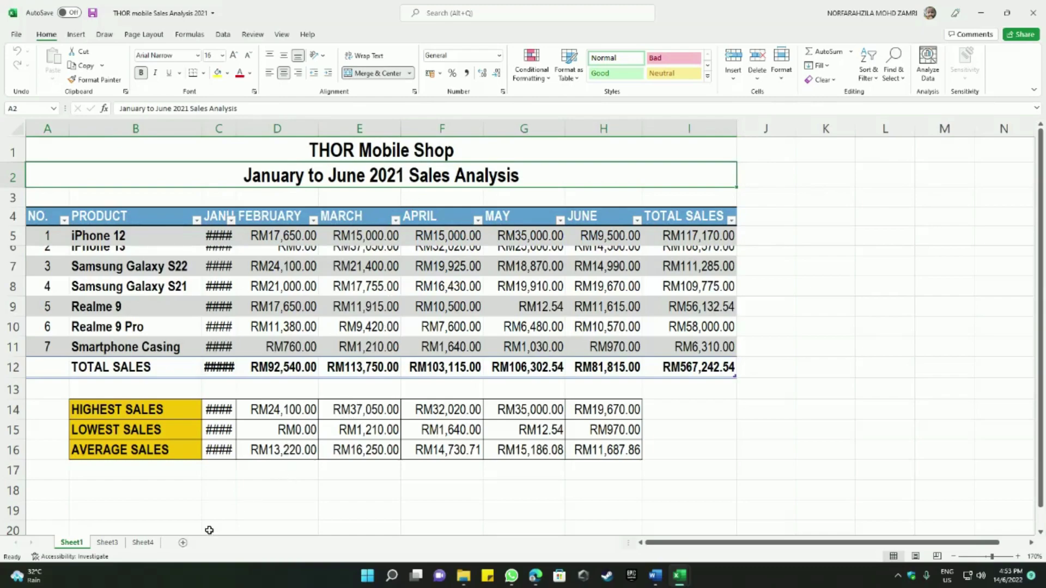
click(183, 543)
click(218, 543)
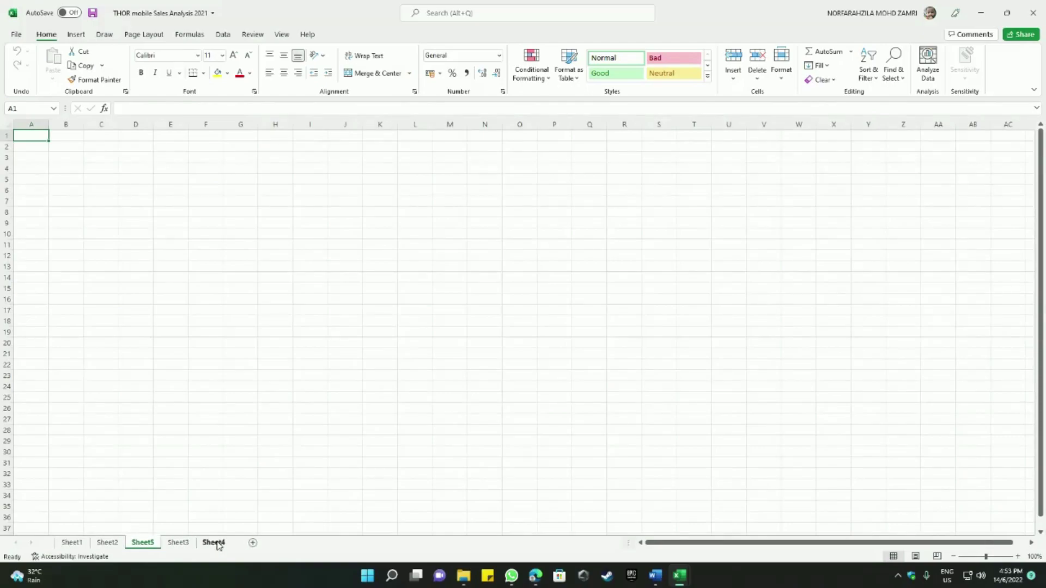
click(253, 543)
click(288, 543)
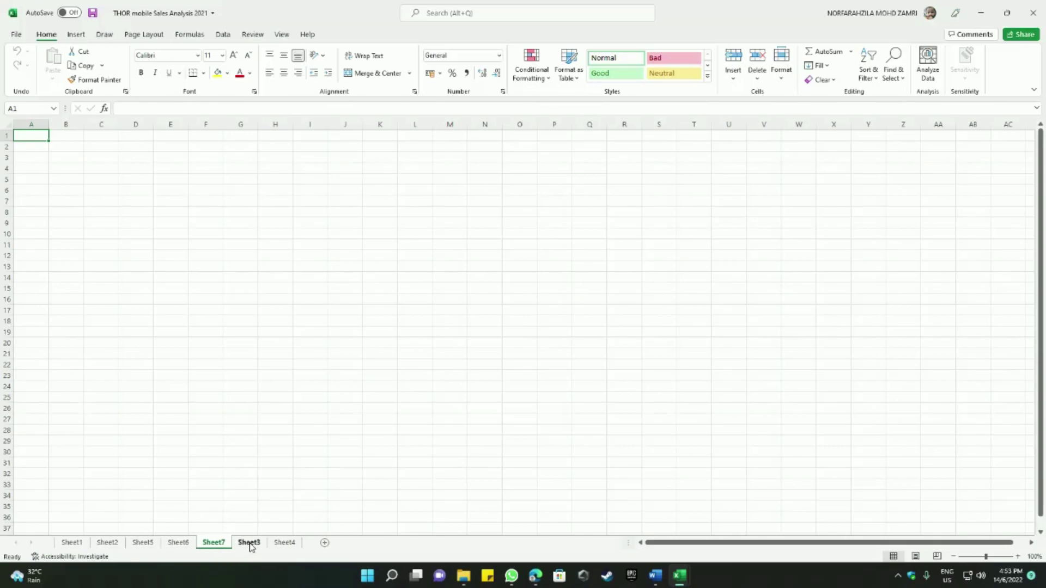
- Reorder the worksheets so that Sheet3 and Sheet4 sit in sequence between Sheet2 and Sheet5
drag(249, 547, 139, 539)
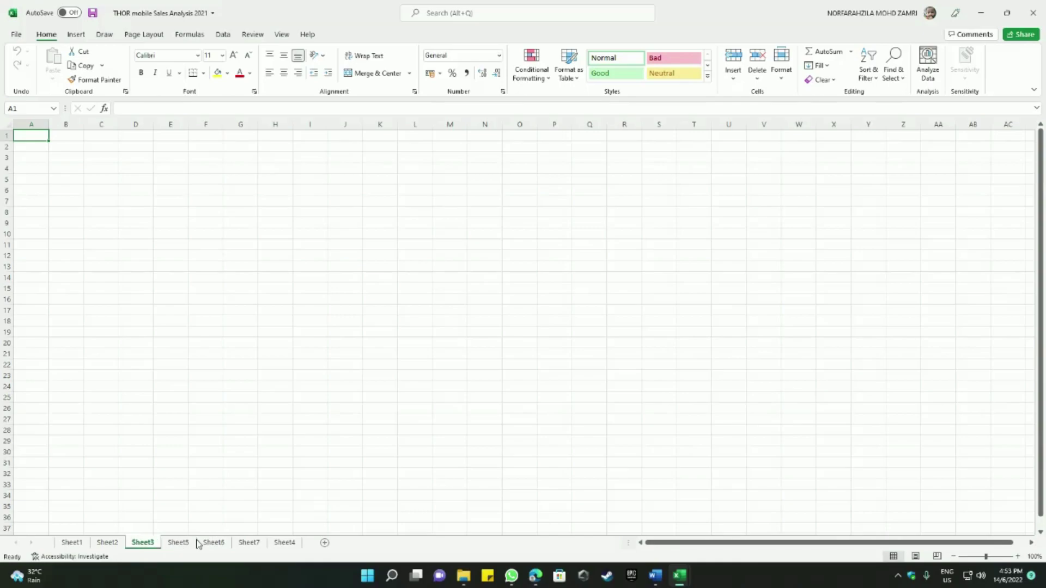
drag(285, 545, 174, 540)
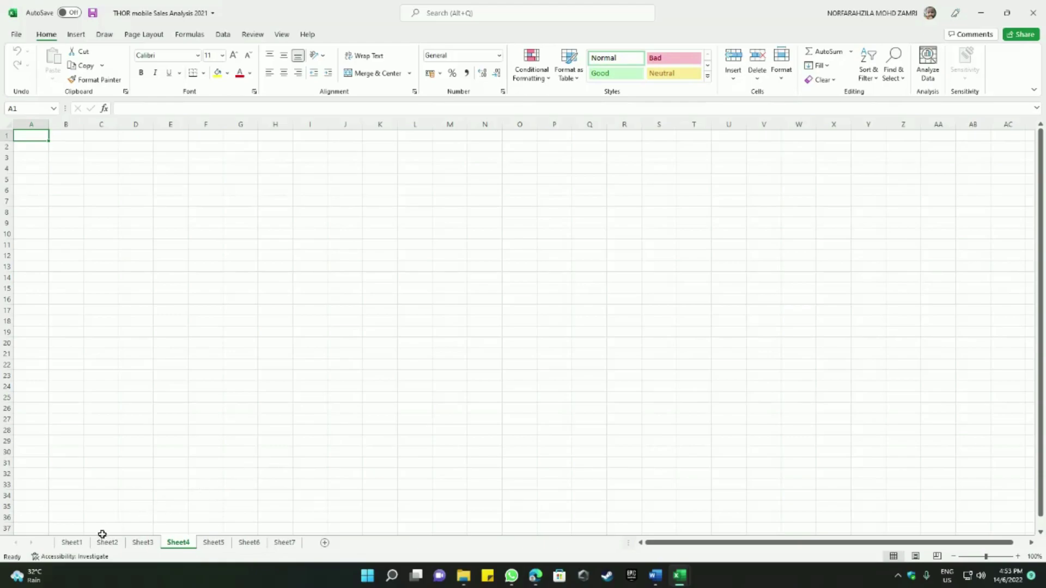
- Duplicate the Sheet1 worksheet, place the copy between Sheet1 and Sheet2, and compare it with the original
click(81, 542)
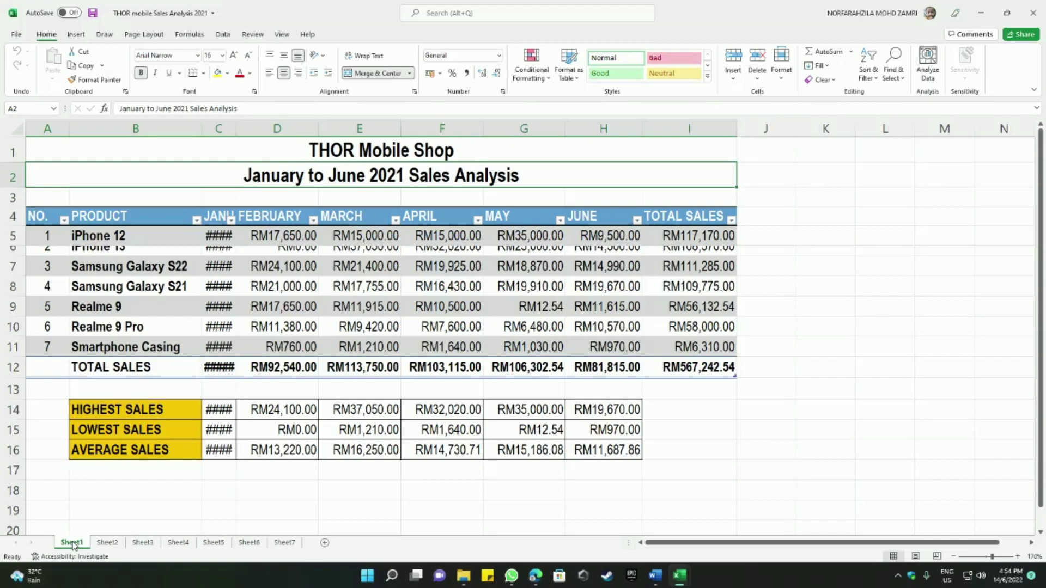
drag(72, 545, 98, 546)
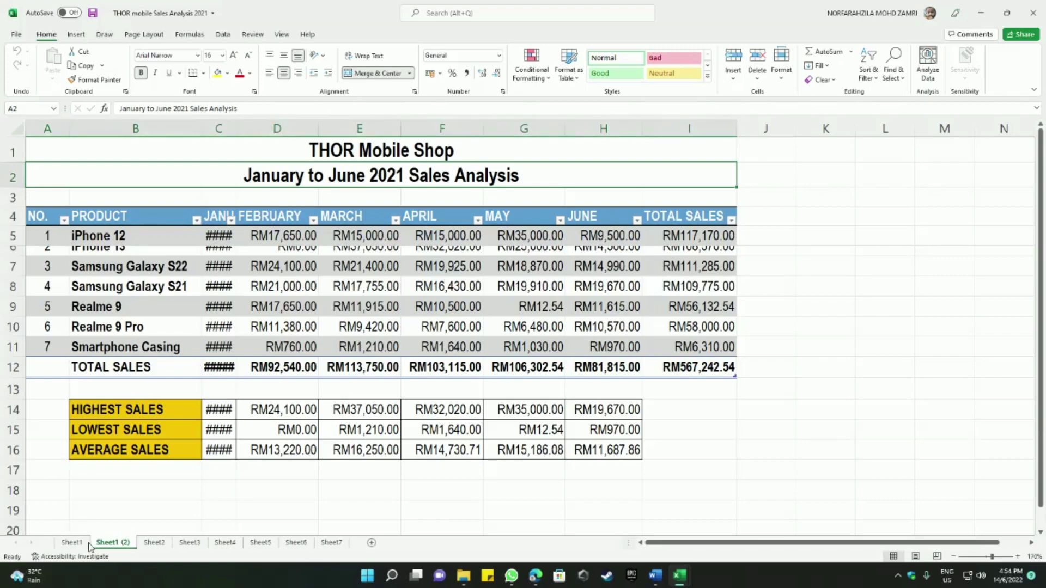
click(66, 544)
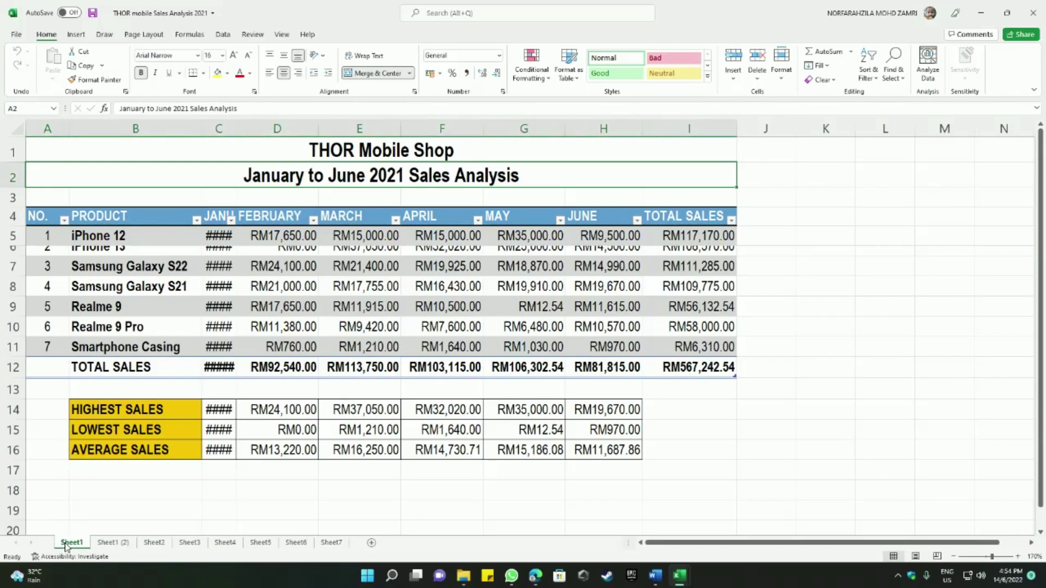
click(106, 543)
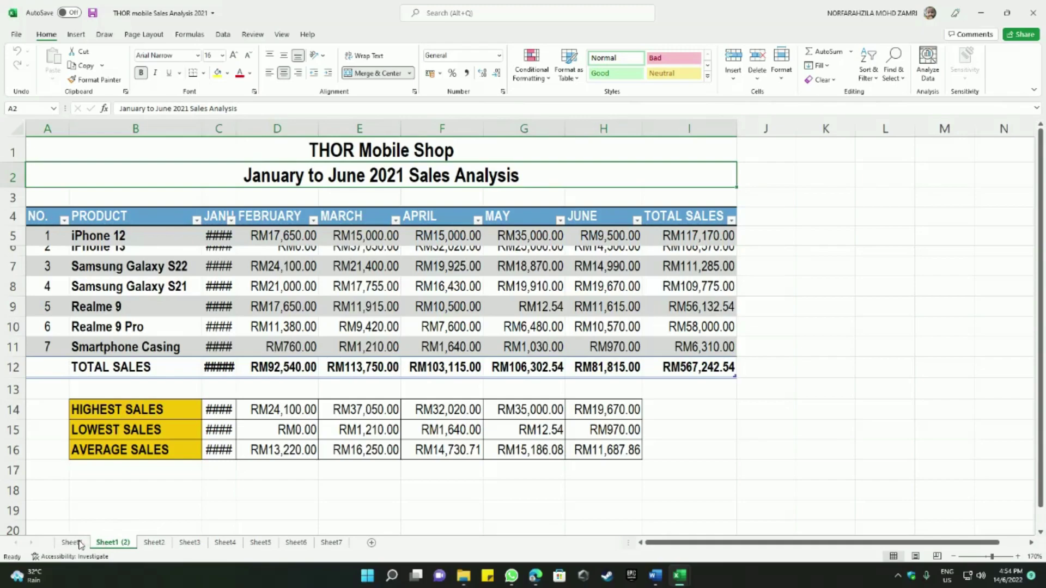
click(79, 544)
- On the Sheet1 (2) copy, change the subtitle in A2 to "January to June 2022 Sales Analysis"
click(114, 546)
double_click(403, 181)
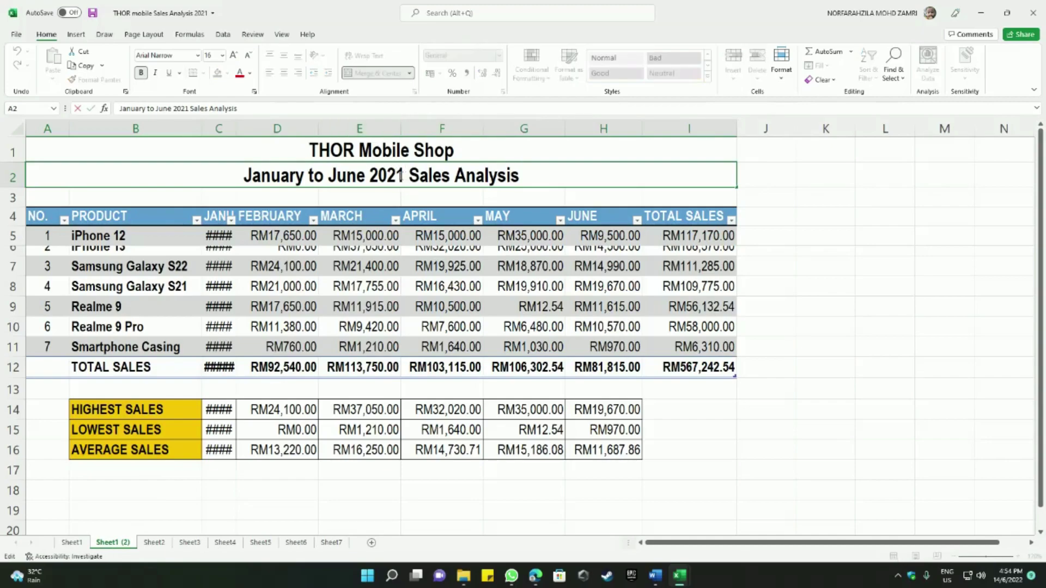
drag(403, 175, 398, 176)
click(844, 329)
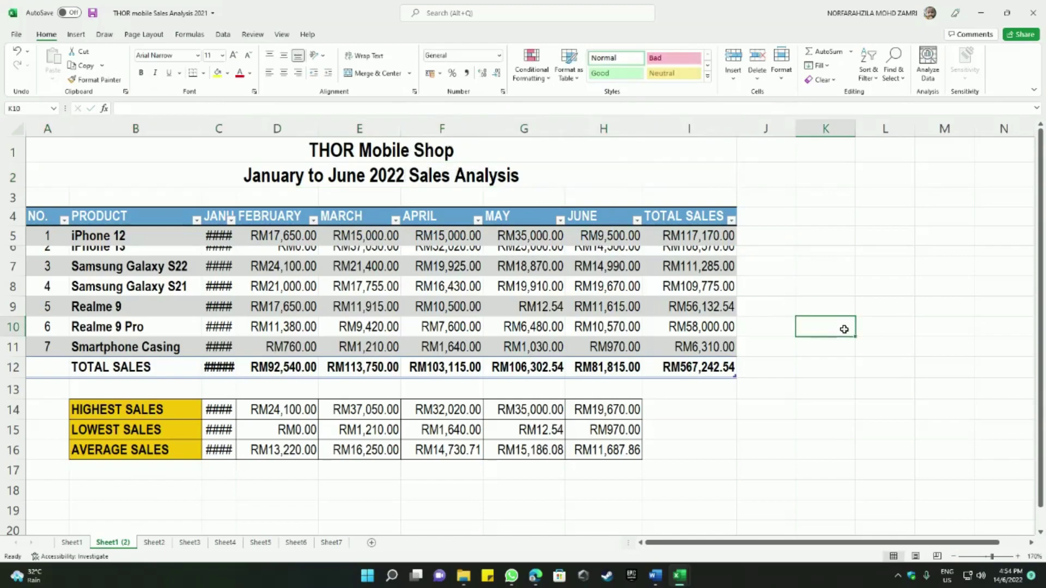